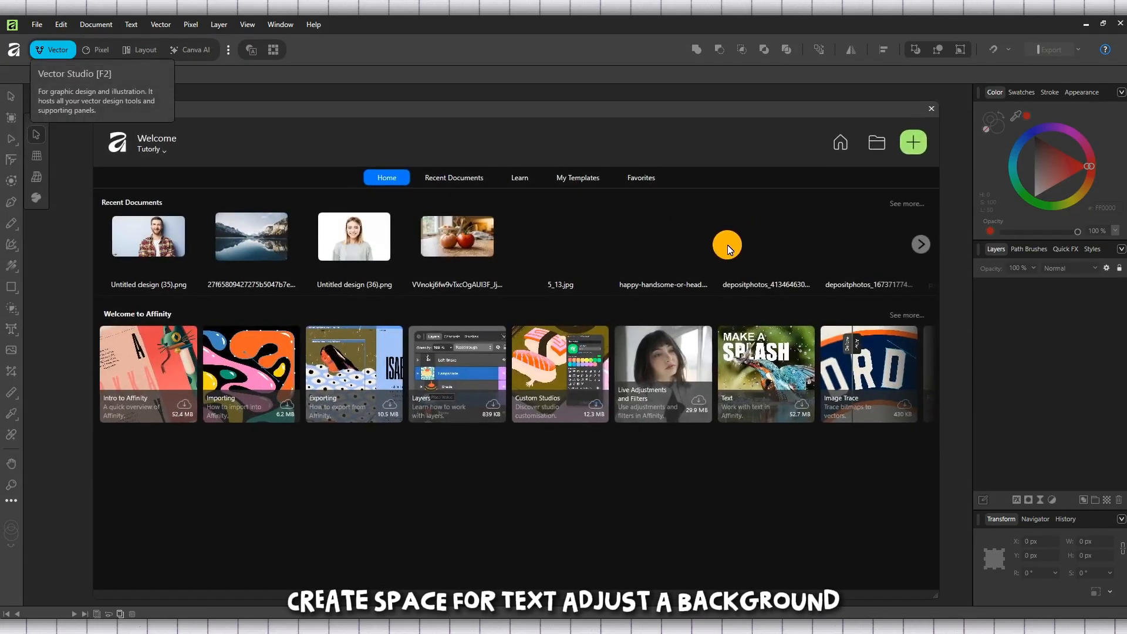
# Step: Open the portrait photo Untitled design (35).png from the Downloads folder
pyautogui.click(874, 142)
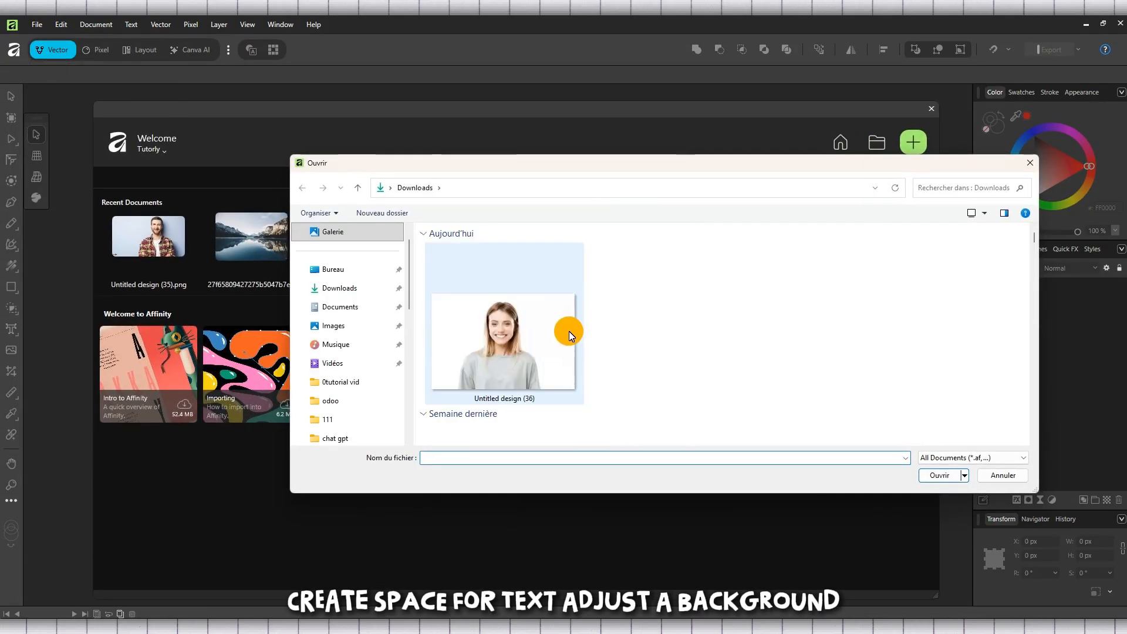
pyautogui.doubleClick(543, 337)
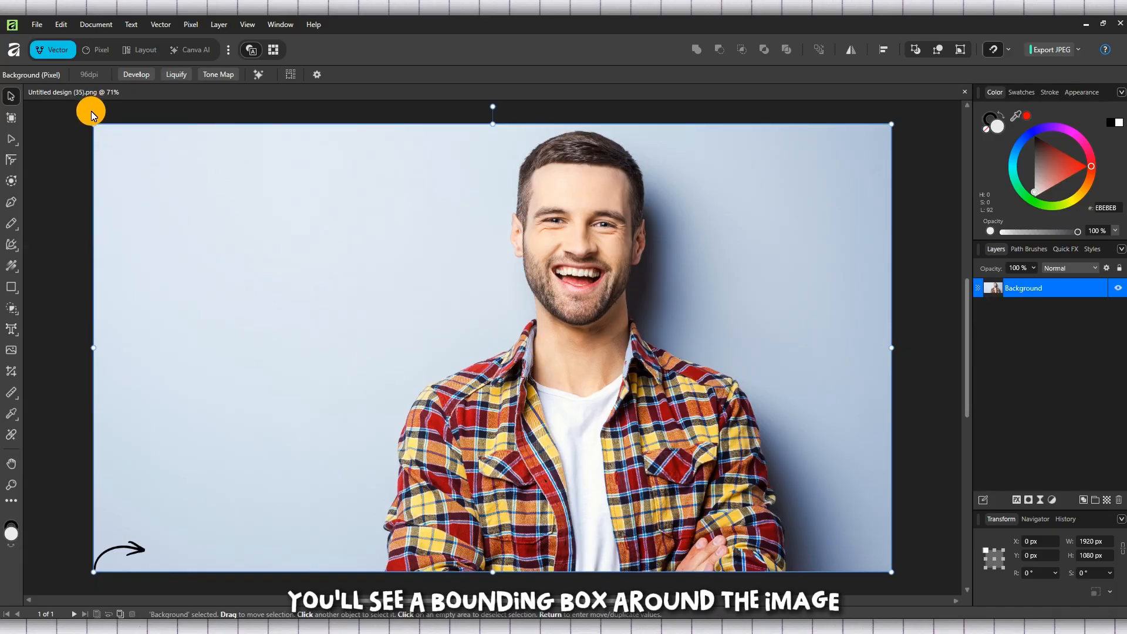
# Step: Enlarge the photo proportionally toward the left to about 2510 × 1412 px and align its upper edge with the canvas at Y 0 px
pyautogui.moveTo(95, 125); pyautogui.dragTo(54, 122)
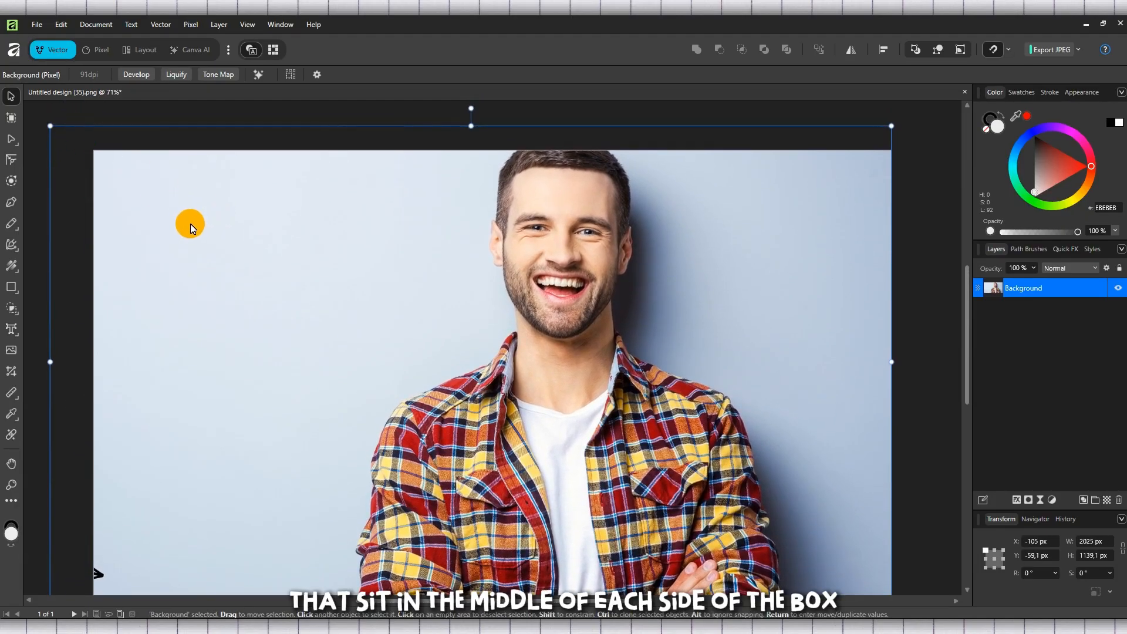
pyautogui.scroll(-2, 189, 223)
pyautogui.moveTo(52, 547); pyautogui.dragTo(216, 482)
pyautogui.scroll(10, 384, 439)
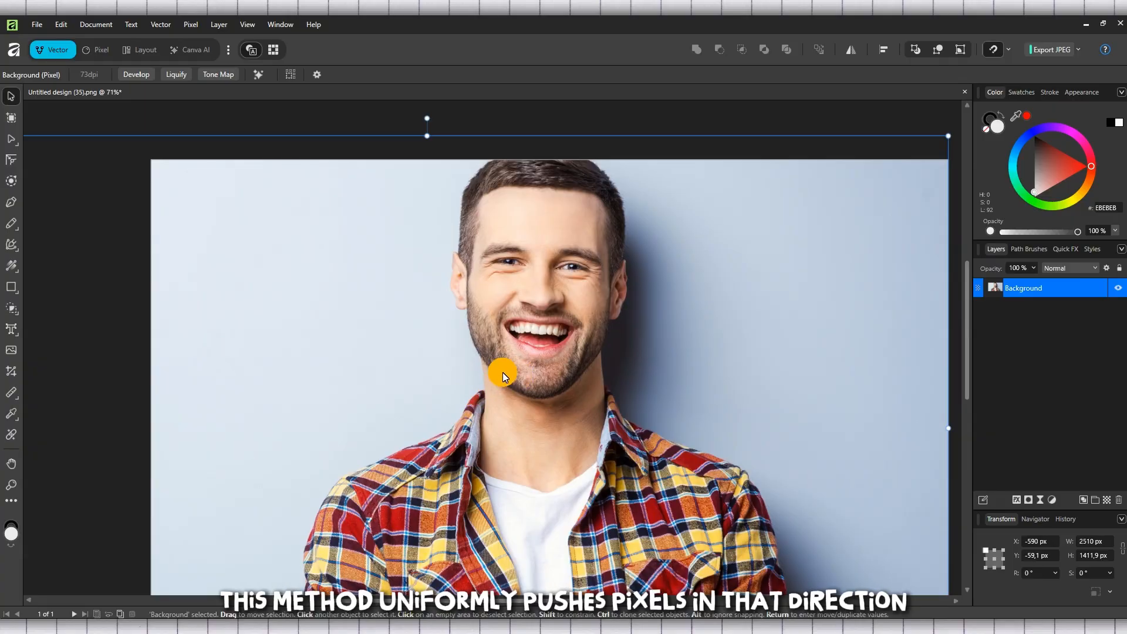
pyautogui.moveTo(493, 371); pyautogui.dragTo(492, 390)
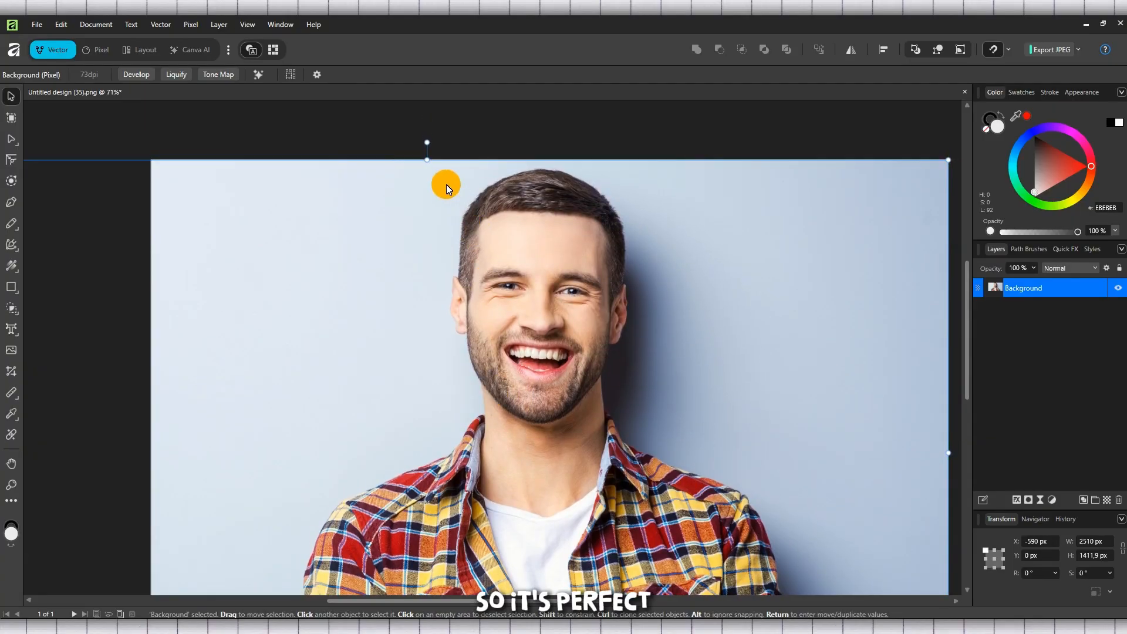
# Step: Try to resize the photo from its upper edge and its upper-right corner
pyautogui.moveTo(431, 156); pyautogui.dragTo(440, 242)
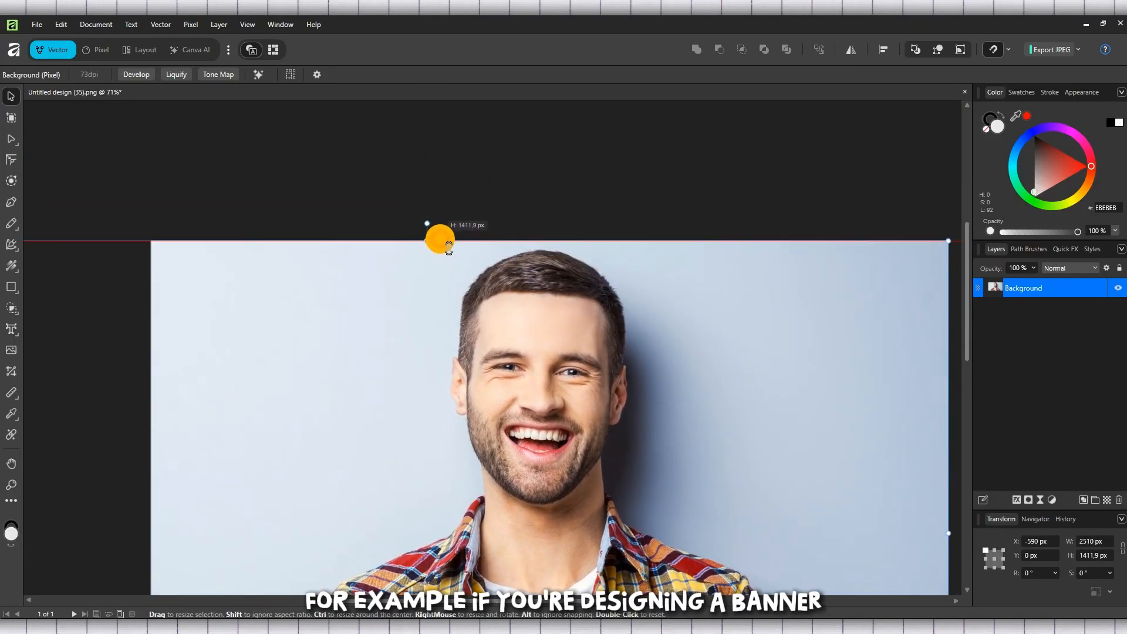
pyautogui.scroll(-2, 319, 209)
pyautogui.scroll(-1, 318, 209)
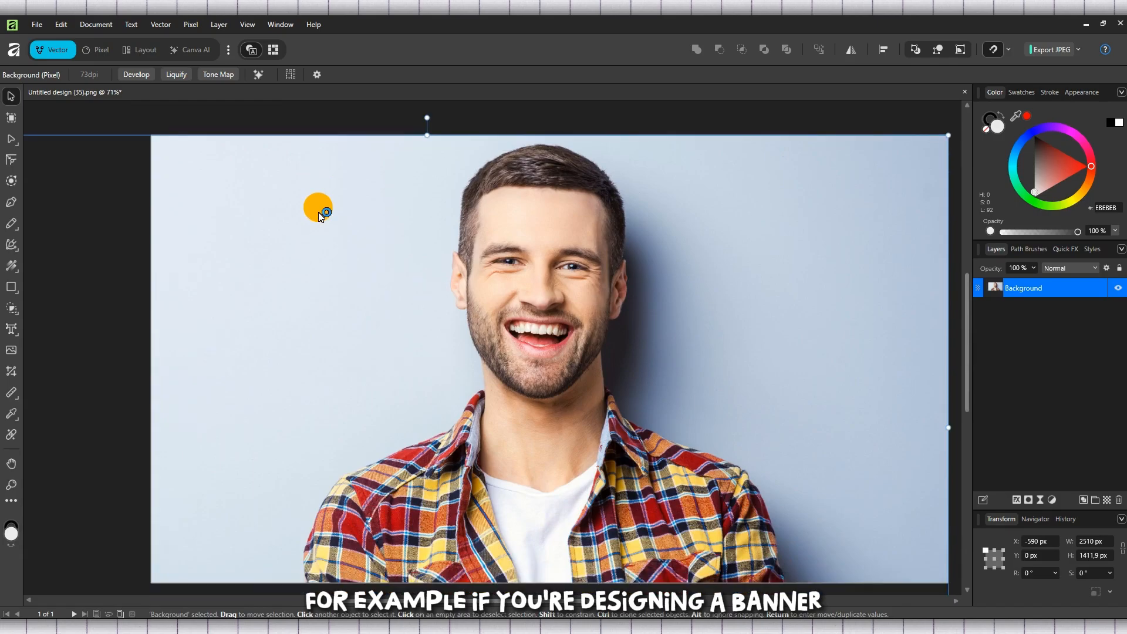
pyautogui.scroll(-1, 318, 207)
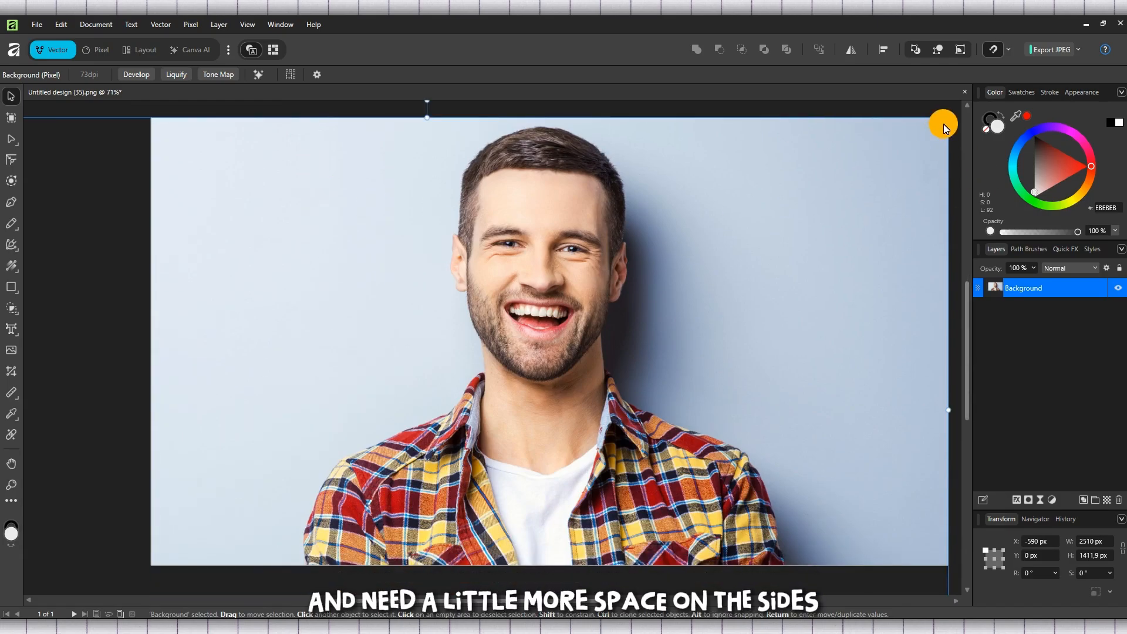
pyautogui.moveTo(948, 115); pyautogui.dragTo(825, 234)
# Step: Enlarge the photo from its right side to about 2892 × 1627 px and move it so its right edge meets the canvas edge
pyautogui.scroll(-1, 800, 371)
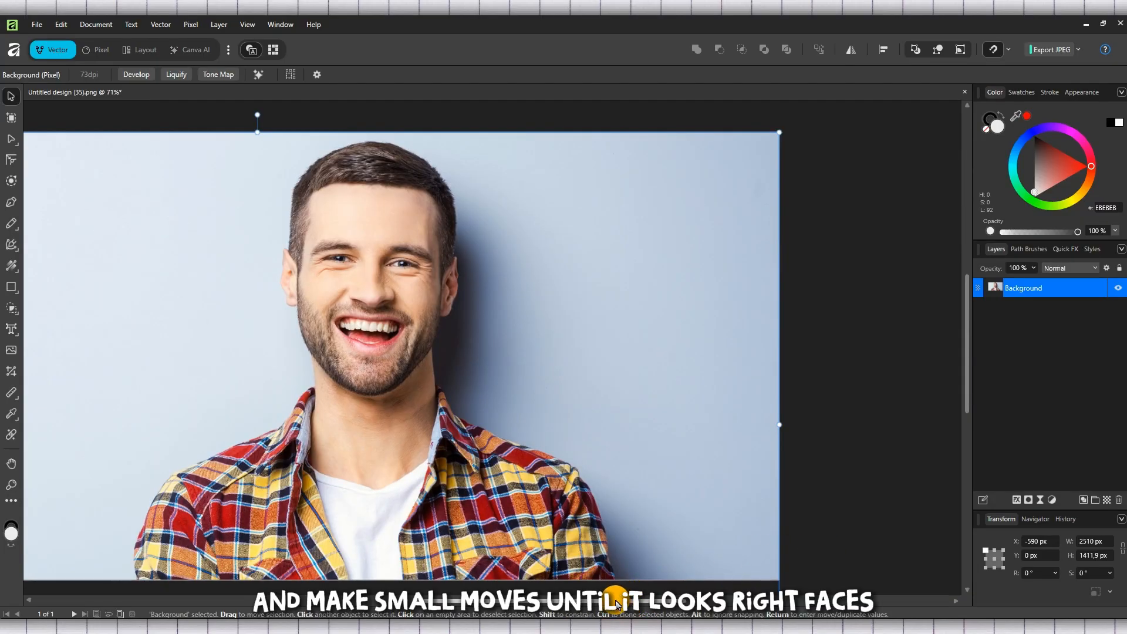
pyautogui.moveTo(615, 600); pyautogui.dragTo(587, 600)
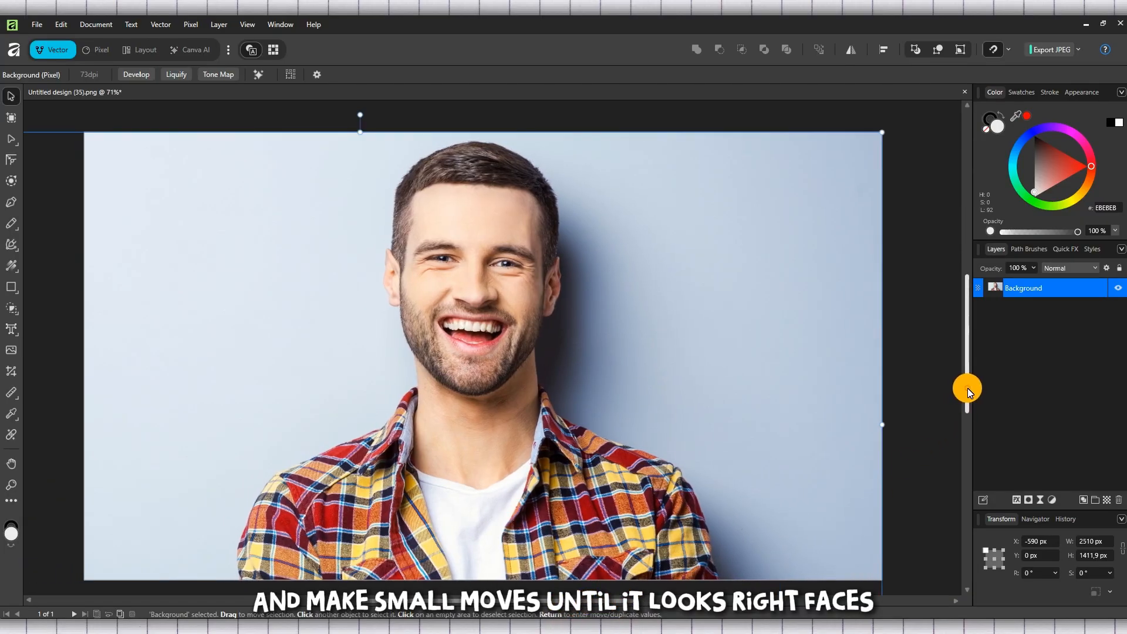
pyautogui.moveTo(969, 390); pyautogui.dragTo(970, 394)
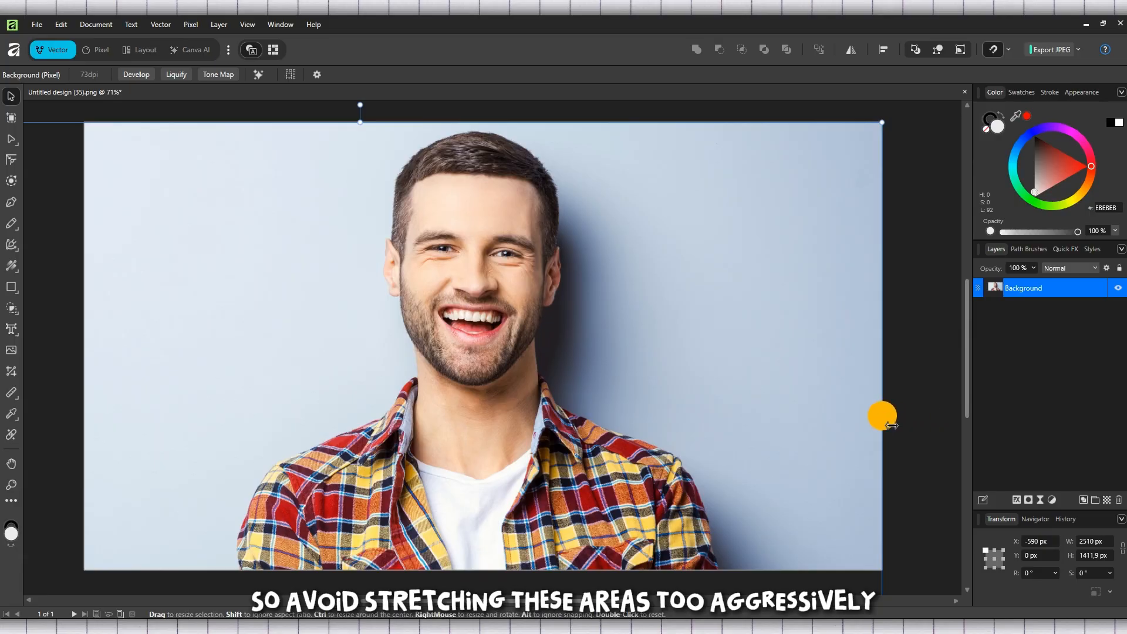
pyautogui.moveTo(883, 415); pyautogui.dragTo(977, 415)
pyautogui.moveTo(700, 415); pyautogui.dragTo(540, 474)
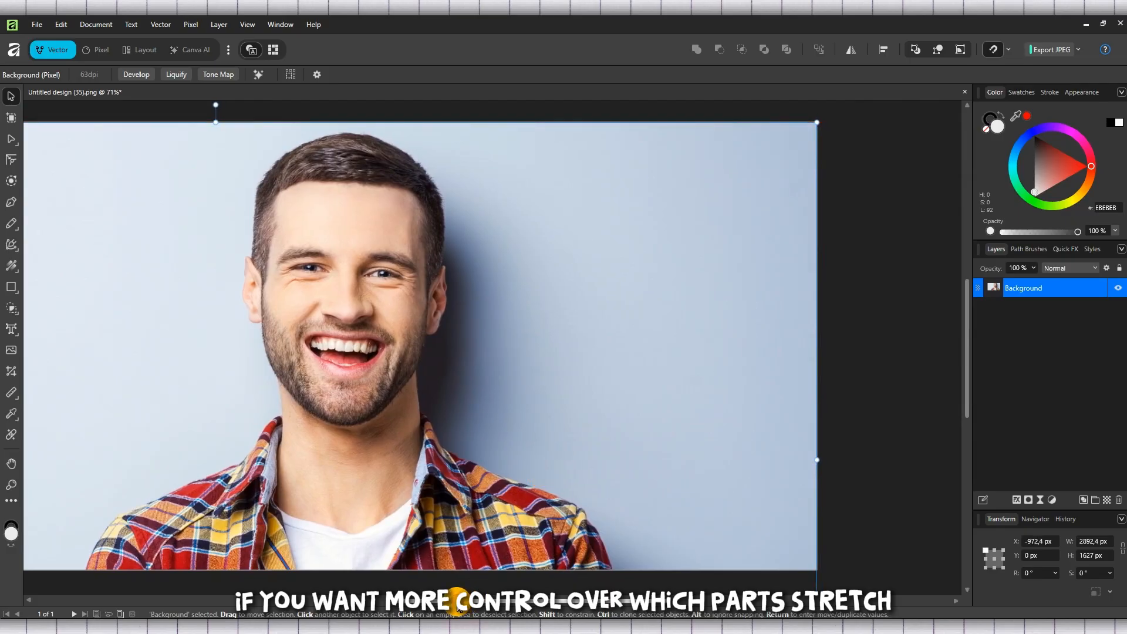
pyautogui.moveTo(458, 602); pyautogui.dragTo(412, 602)
pyautogui.moveTo(967, 389); pyautogui.dragTo(970, 385)
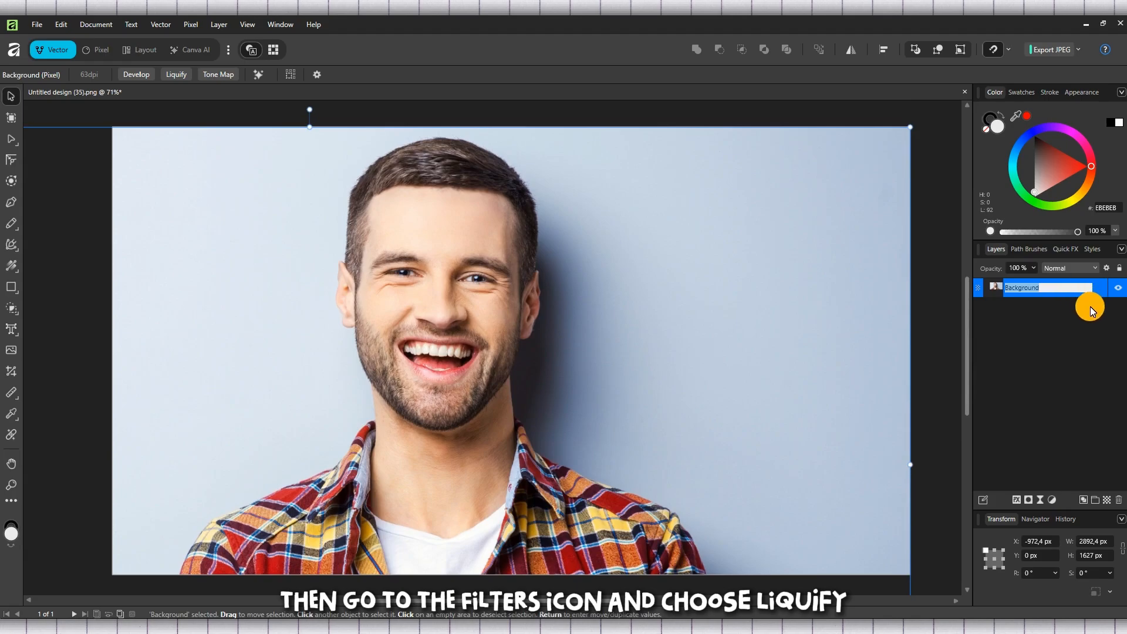
# Step: Add a Liquify filter to the Background layer
pyautogui.click(1085, 291)
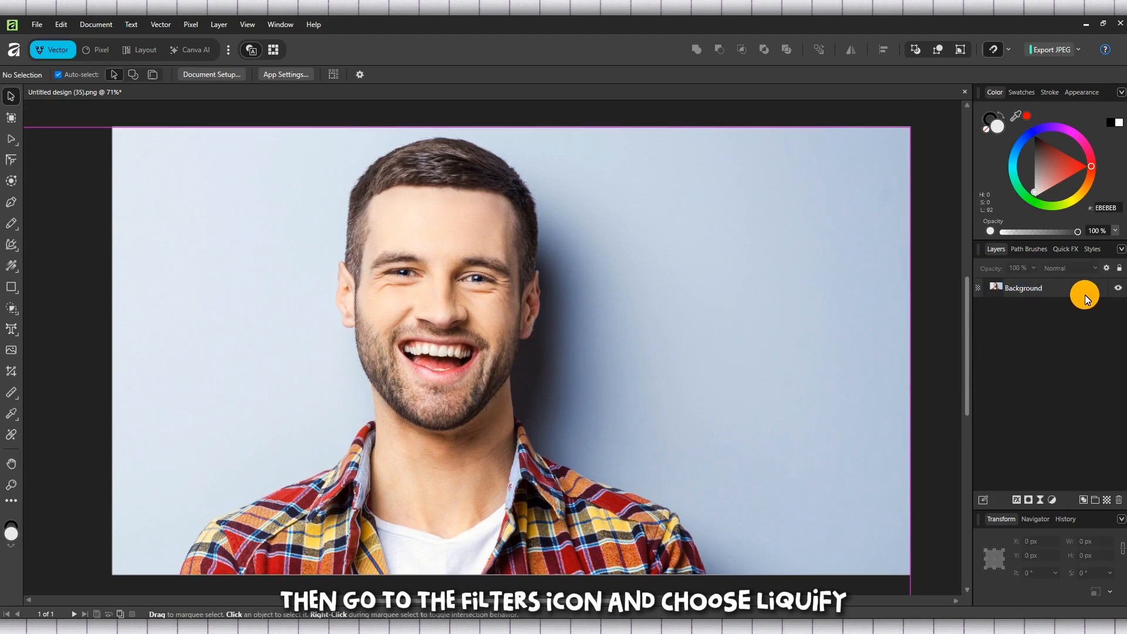
pyautogui.click(1039, 502)
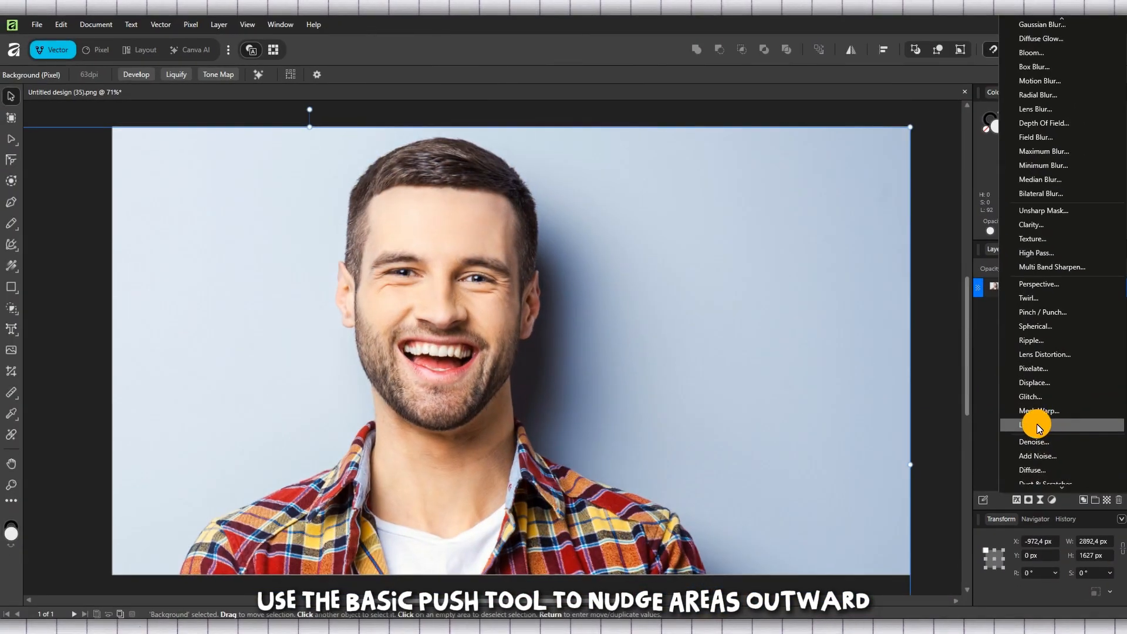
pyautogui.click(1058, 425)
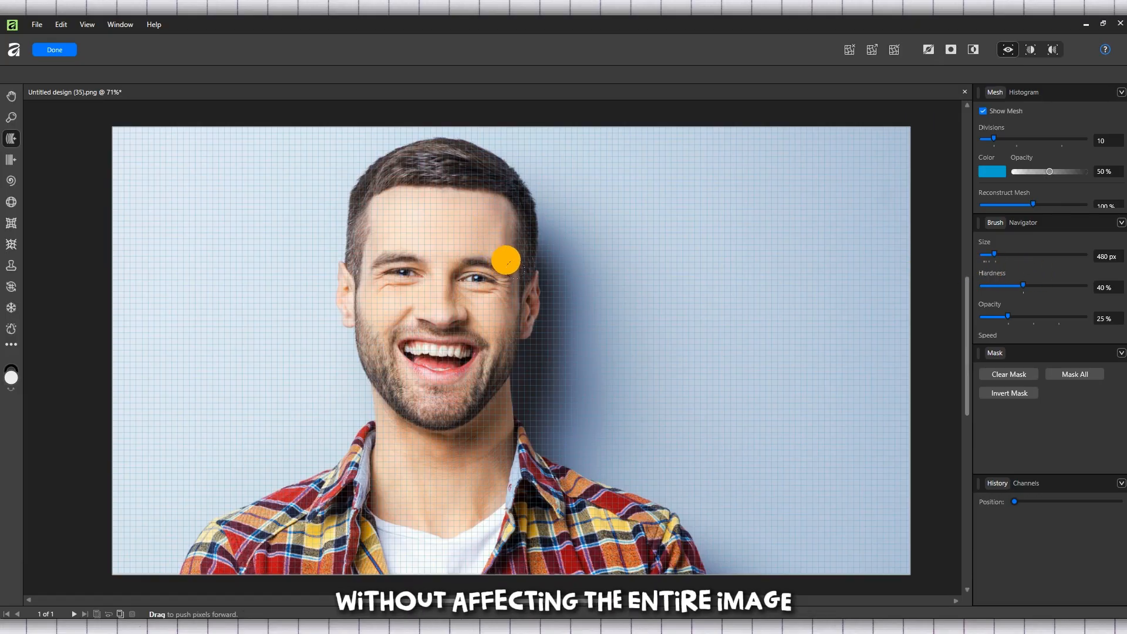
# Step: Push the man's temples slightly outward, the hairline up, the chin down and the right mouth corner outward with small Push Forward strokes
pyautogui.moveTo(513, 253); pyautogui.dragTo(528, 255)
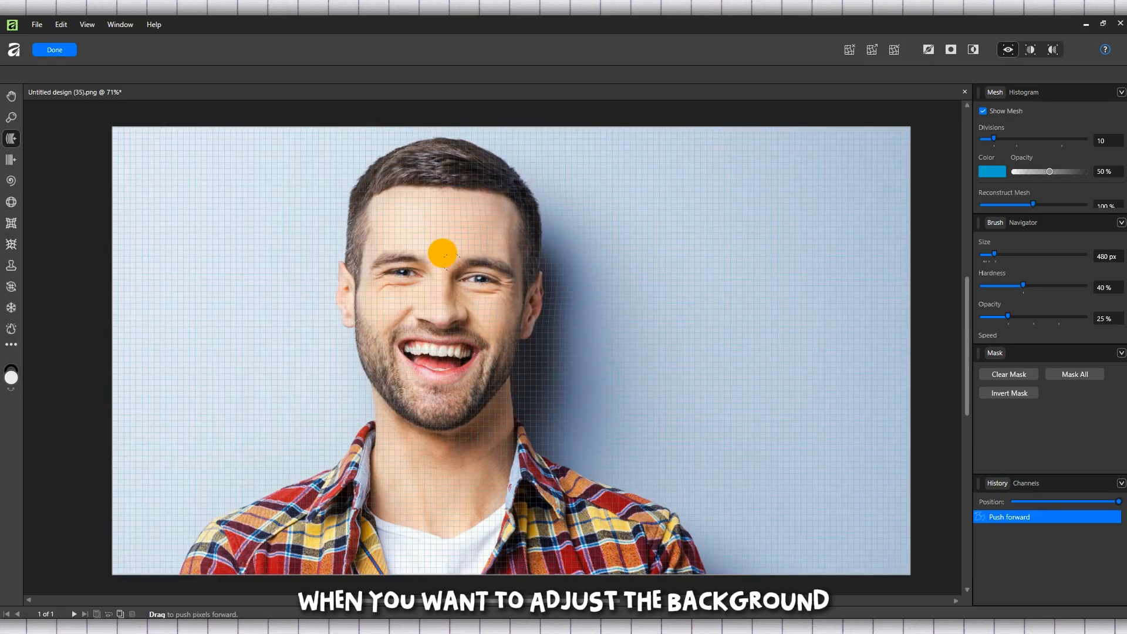
pyautogui.moveTo(365, 249); pyautogui.dragTo(364, 251)
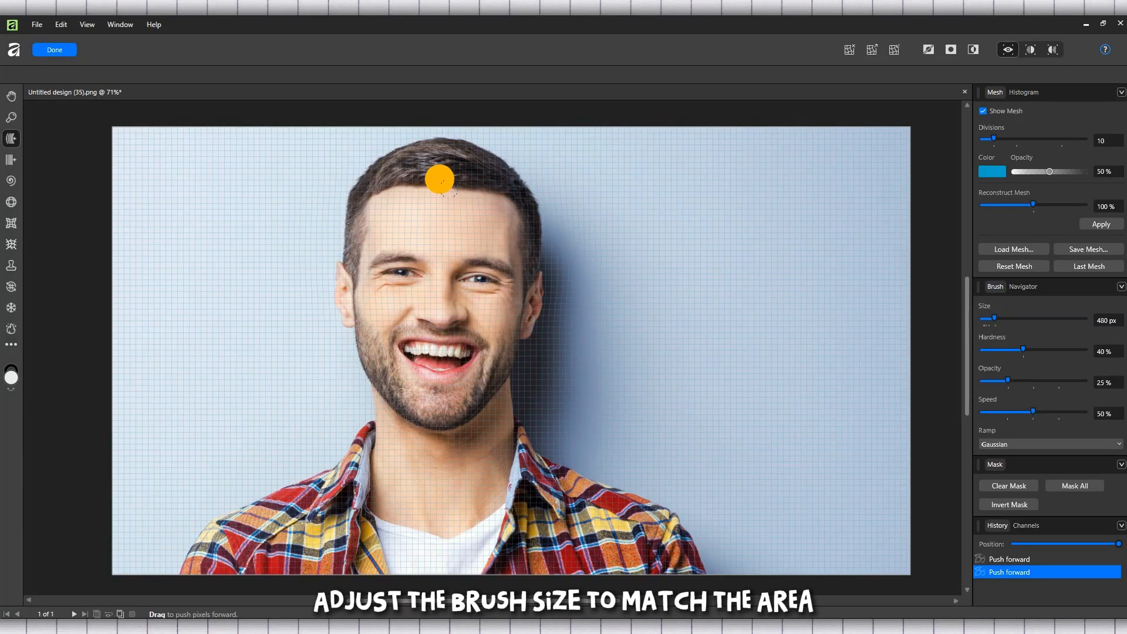
pyautogui.moveTo(439, 177); pyautogui.dragTo(441, 173)
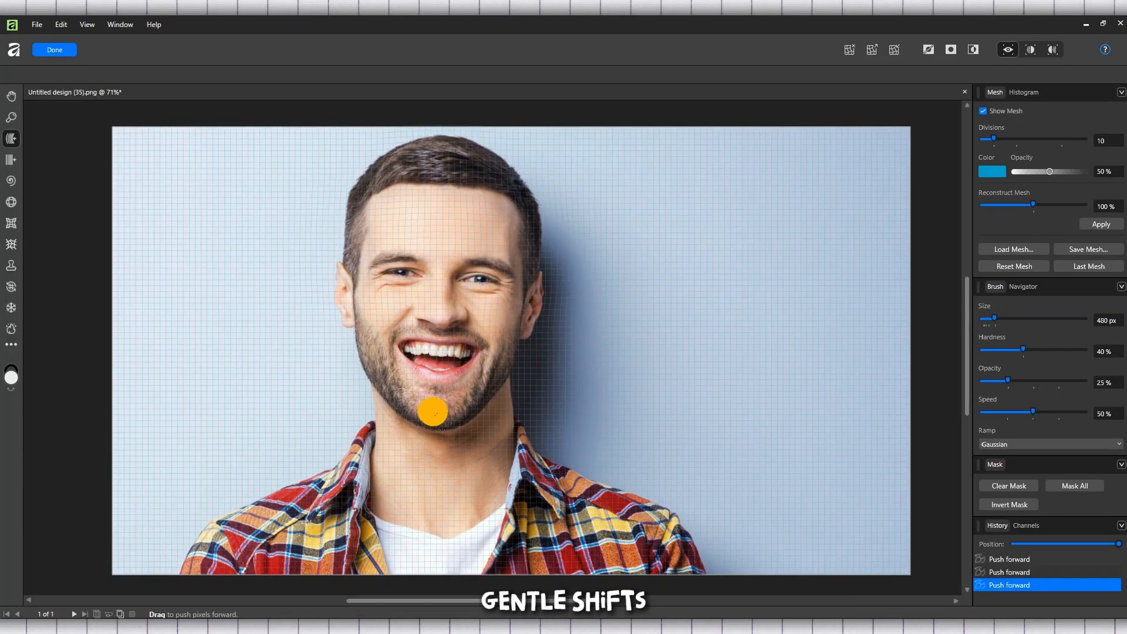
pyautogui.moveTo(432, 405); pyautogui.dragTo(436, 410)
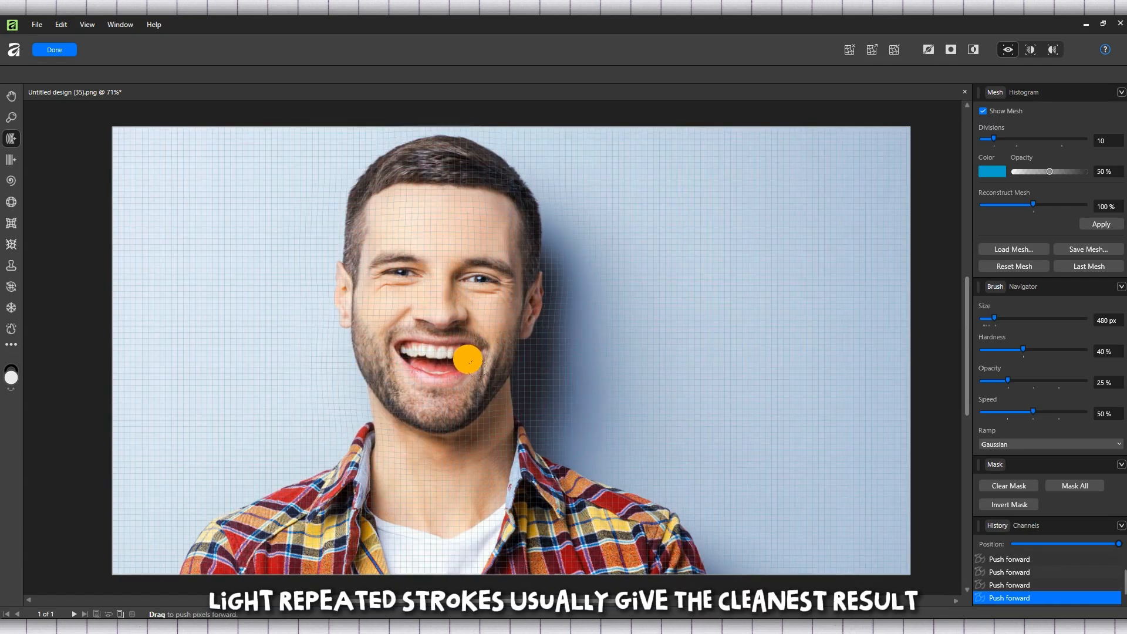
pyautogui.moveTo(494, 367); pyautogui.dragTo(500, 366)
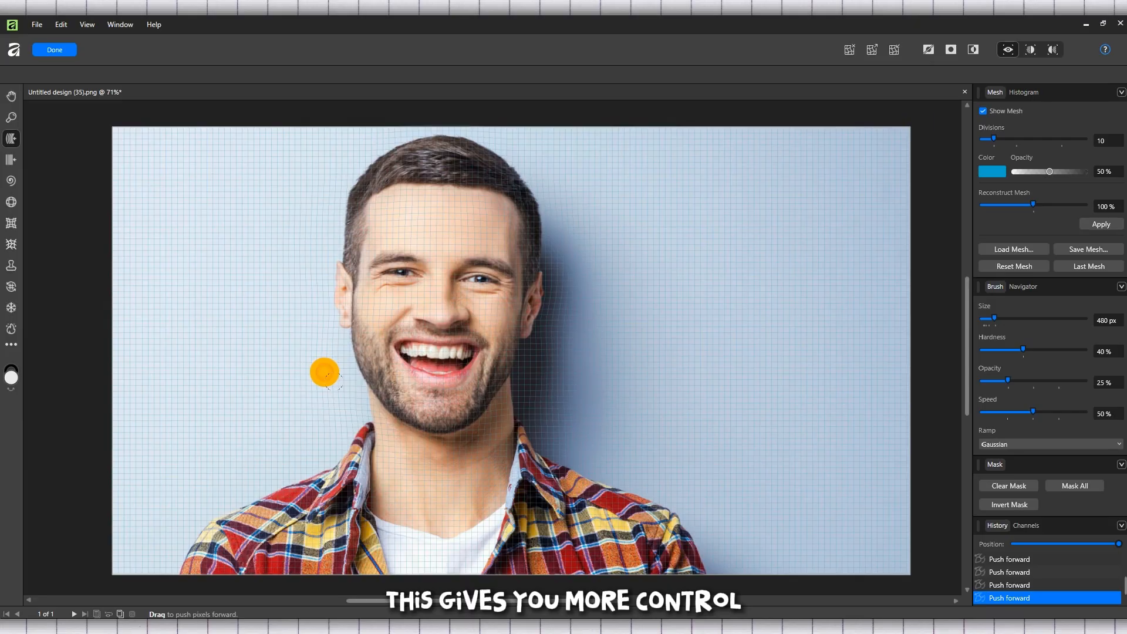
# Step: Push the left cheek, the right ear and the sides of the head slightly back inward with light Push Forward strokes
pyautogui.moveTo(324, 373); pyautogui.dragTo(342, 368)
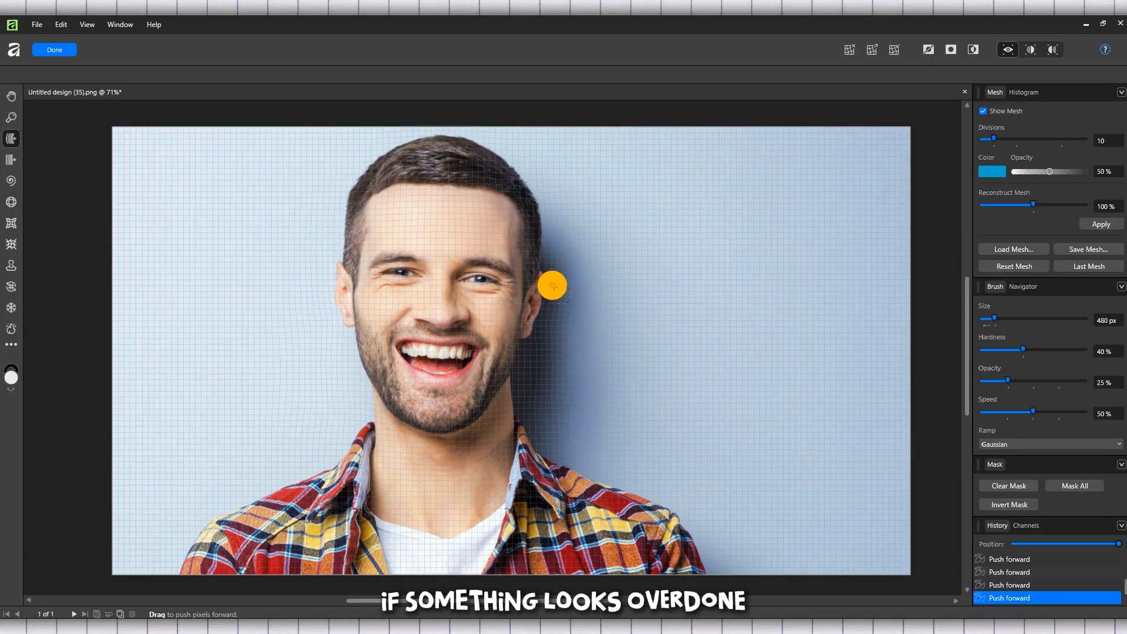
pyautogui.moveTo(553, 285); pyautogui.dragTo(541, 279)
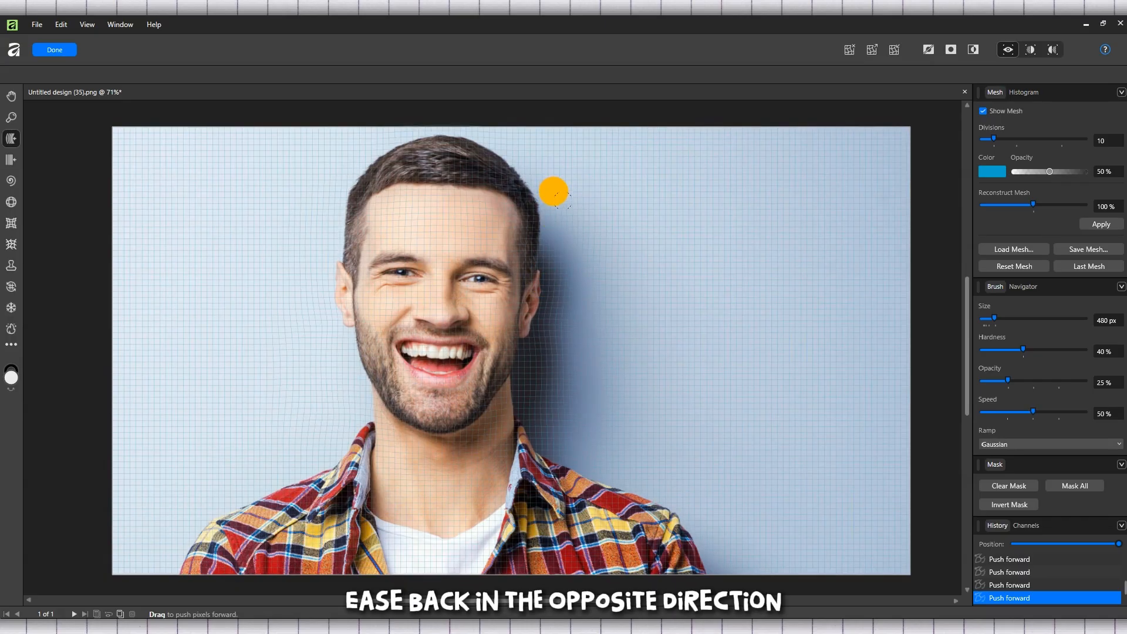
pyautogui.moveTo(549, 206); pyautogui.dragTo(535, 206)
pyautogui.moveTo(338, 202); pyautogui.dragTo(341, 256)
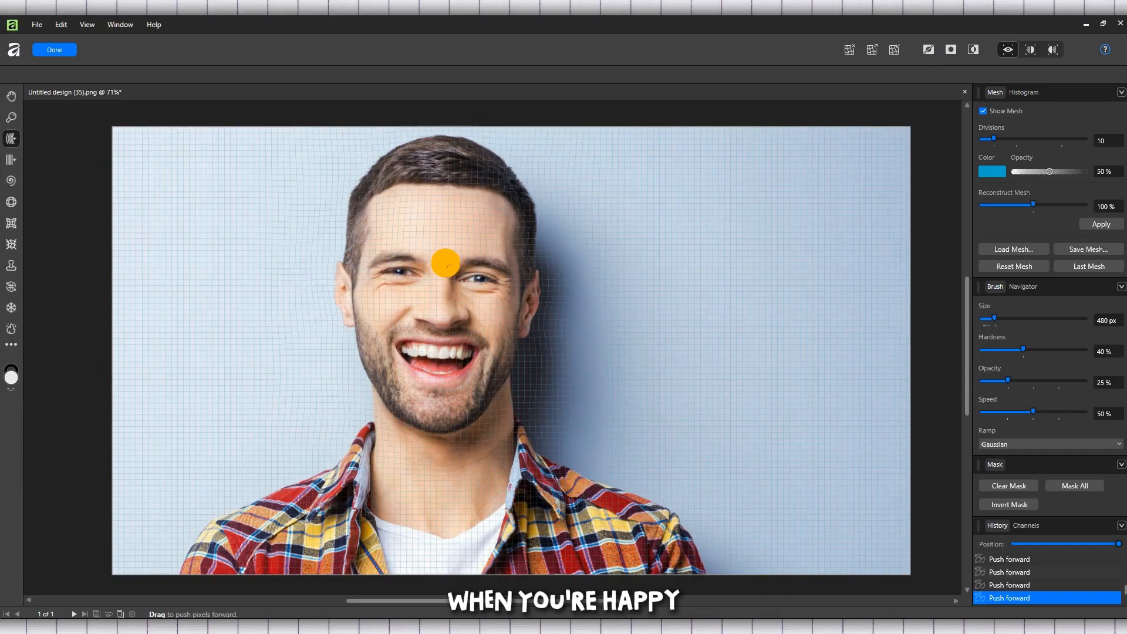
# Step: Refine the temples, hair and forehead with a few very short Push Forward strokes
pyautogui.moveTo(518, 254); pyautogui.dragTo(520, 255)
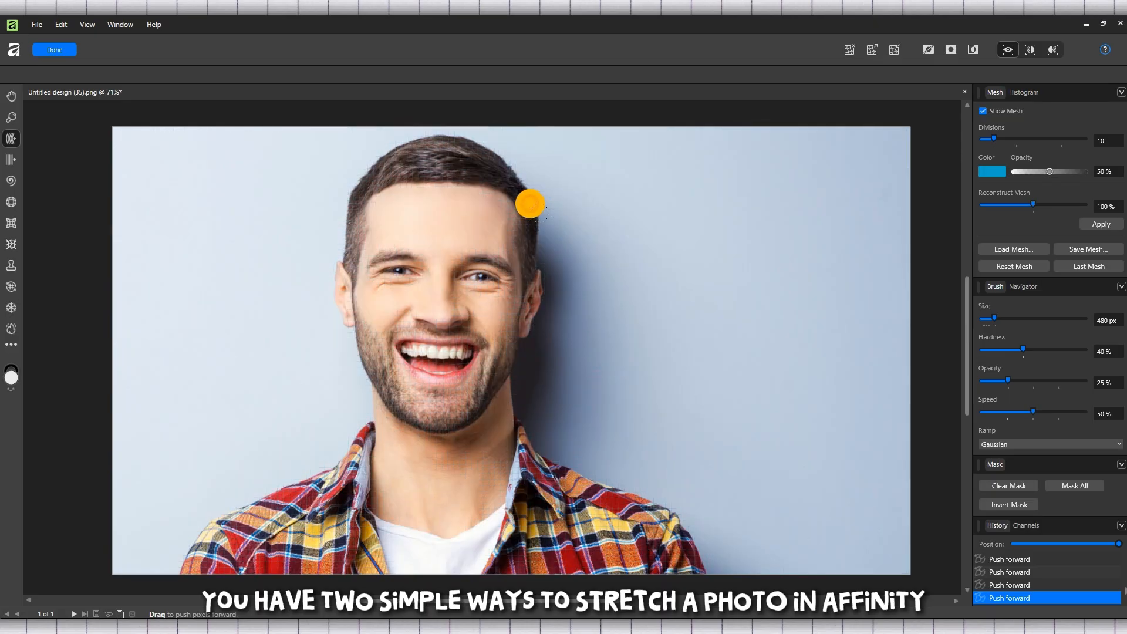
pyautogui.moveTo(356, 186); pyautogui.dragTo(359, 186)
pyautogui.moveTo(431, 172); pyautogui.dragTo(421, 165)
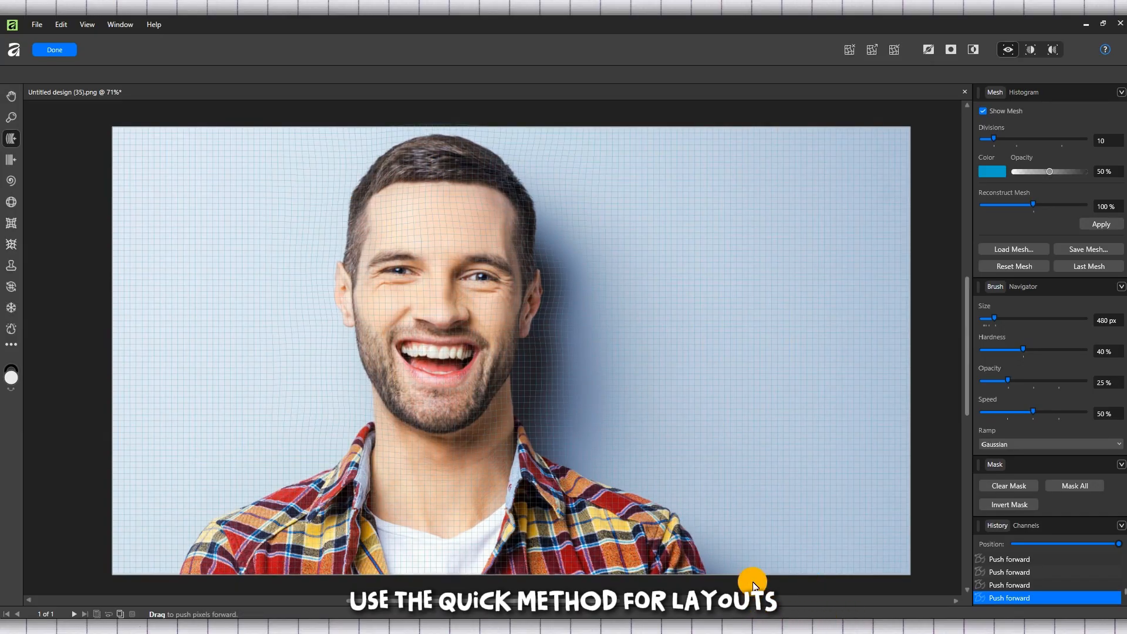
pyautogui.click(1122, 92)
pyautogui.click(953, 129)
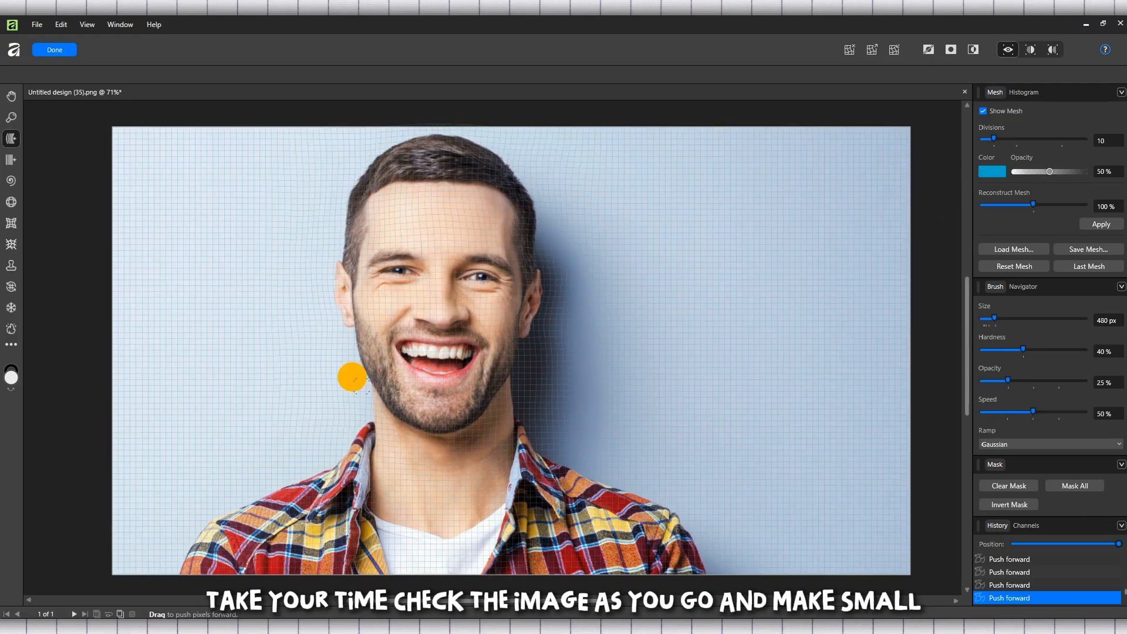
pyautogui.moveTo(506, 219); pyautogui.dragTo(508, 214)
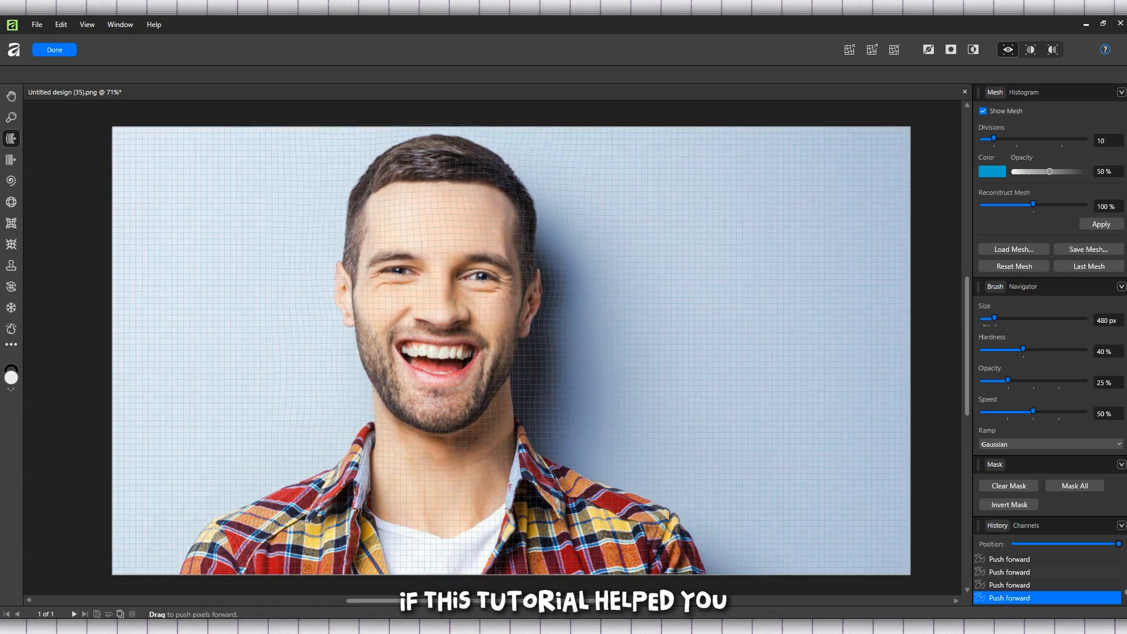
pyautogui.moveTo(397, 240); pyautogui.dragTo(397, 244)
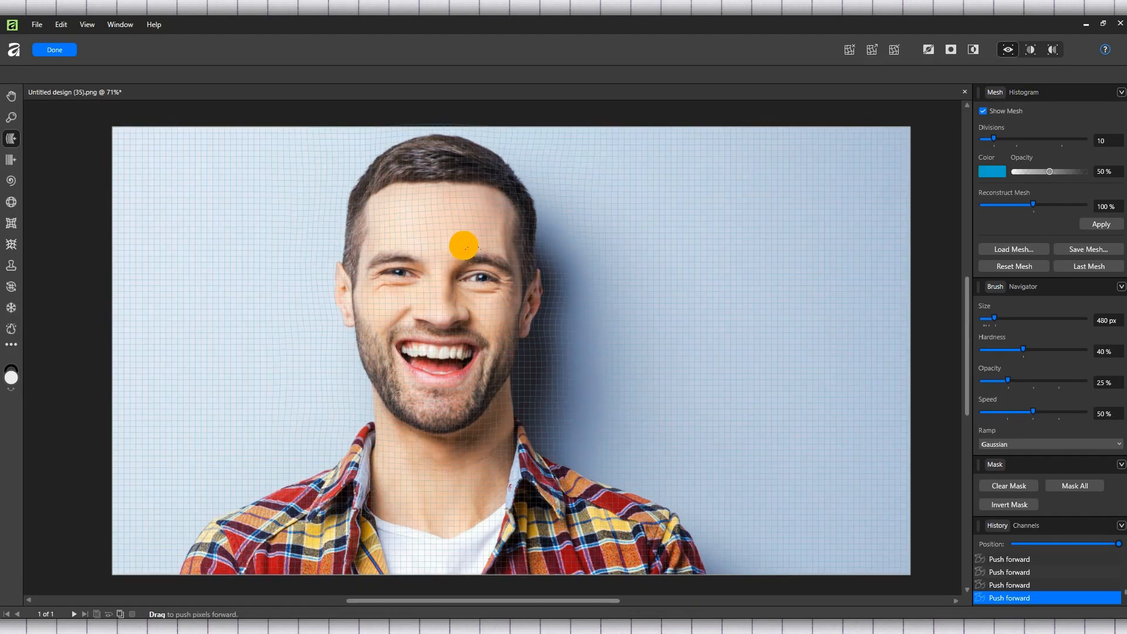